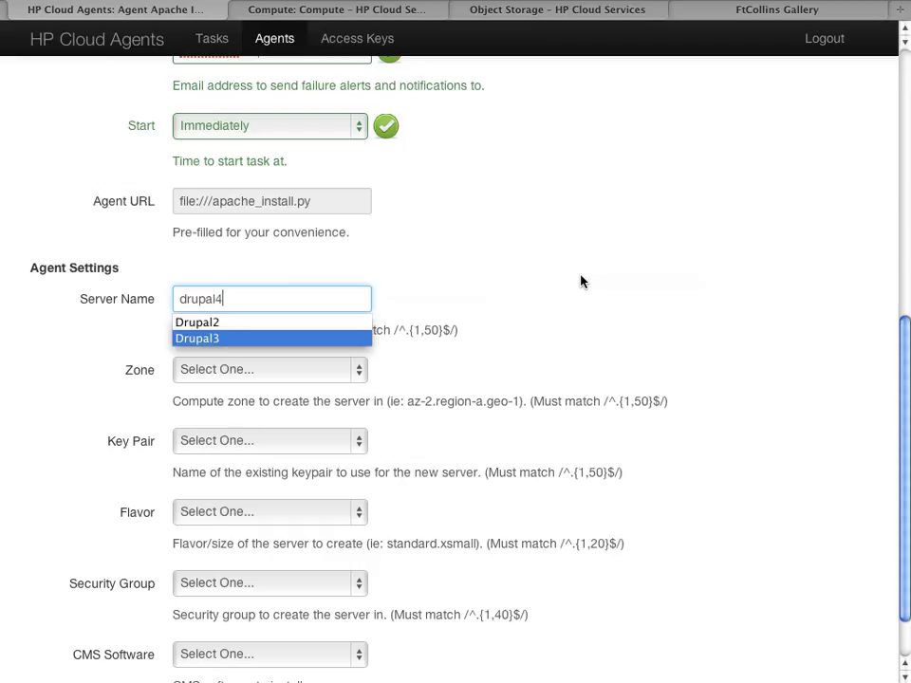
Set the new server's zone to az-2.region-a.geo-1 and its key pair to hpcloudaz2a.
key("Tab")
left_click(316, 376)
left_click(291, 398)
scroll(427, 389, "down", 2)
left_click(268, 369)
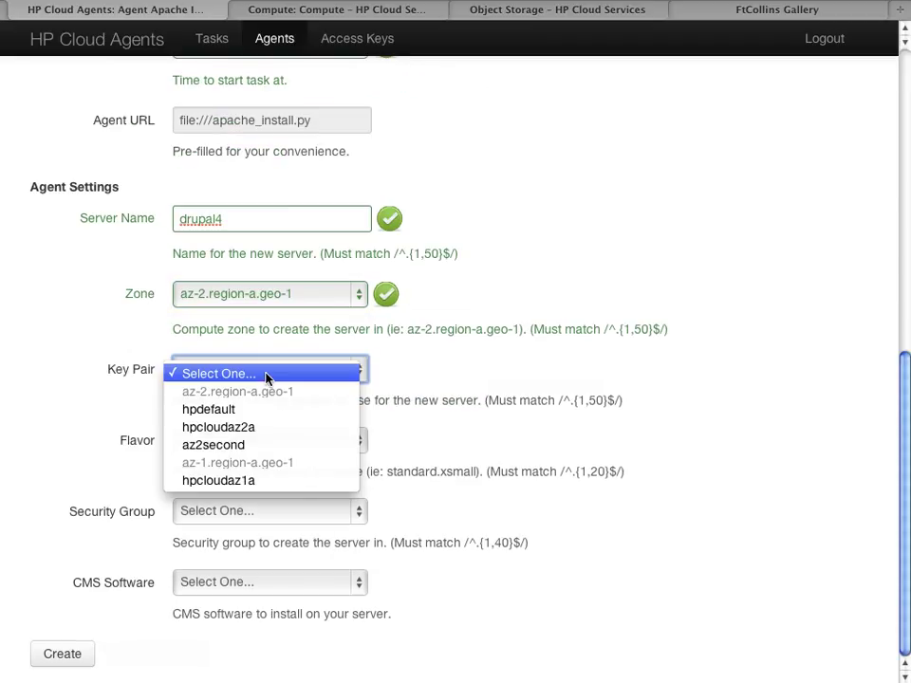
left_click(271, 427)
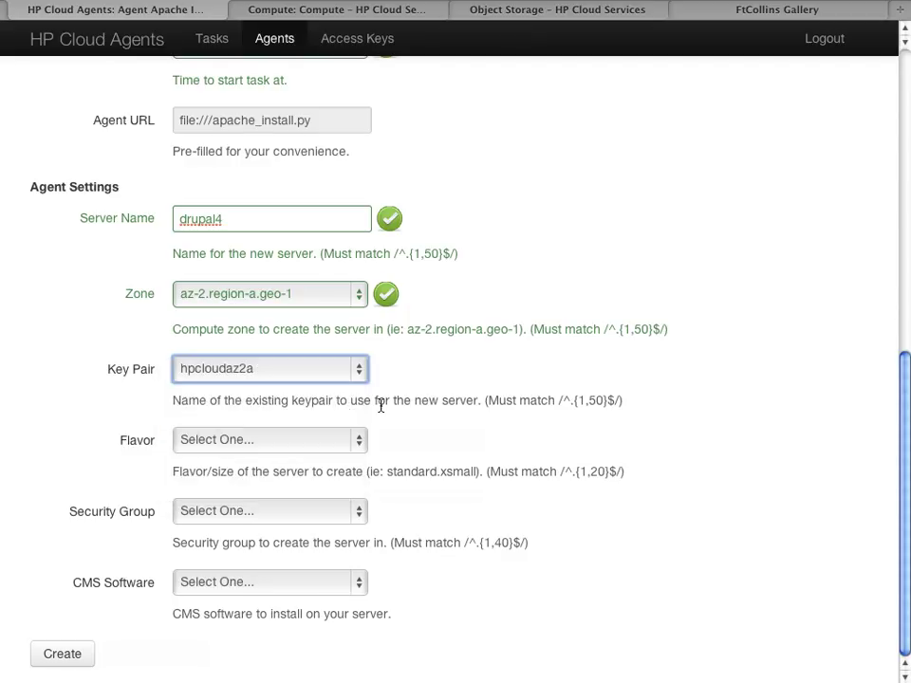
Set the server flavor to standard.xsmall and the security group to default, both from az-2.region-a.geo-1.
left_click(315, 442)
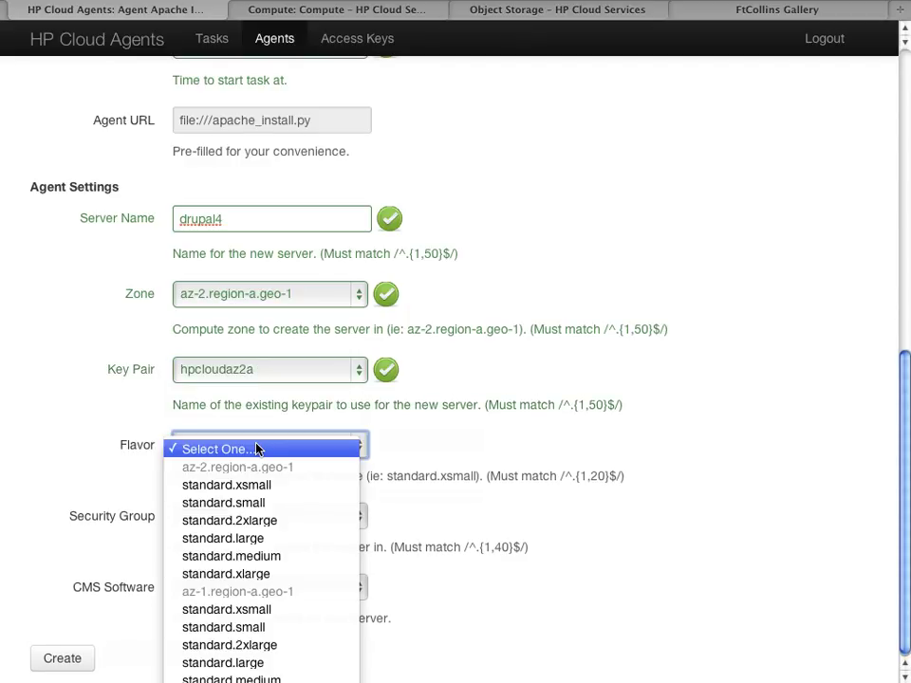
left_click(296, 488)
scroll(348, 500, "down", 1)
left_click(254, 518)
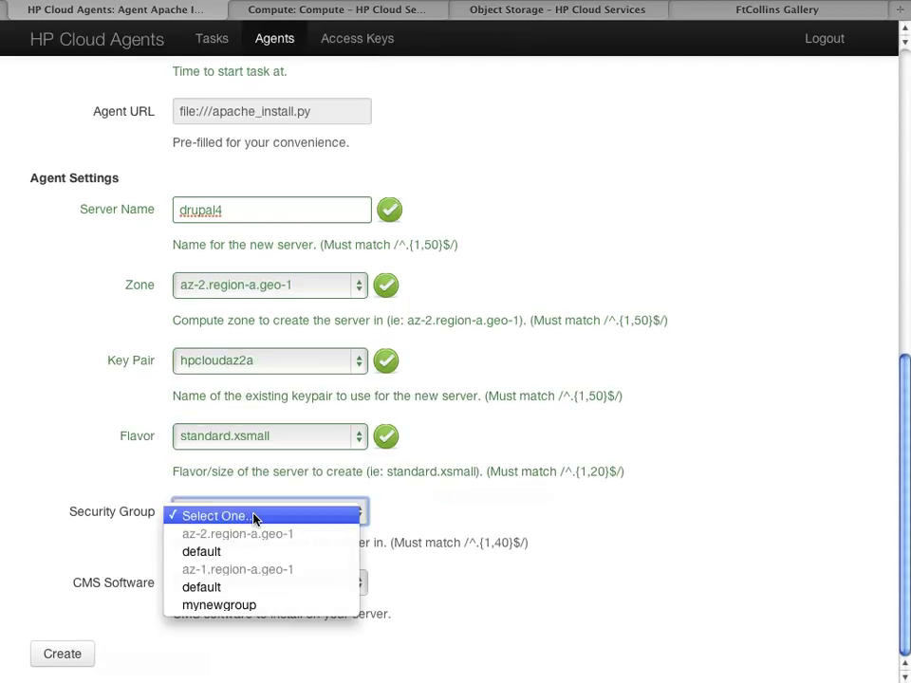
left_click(268, 552)
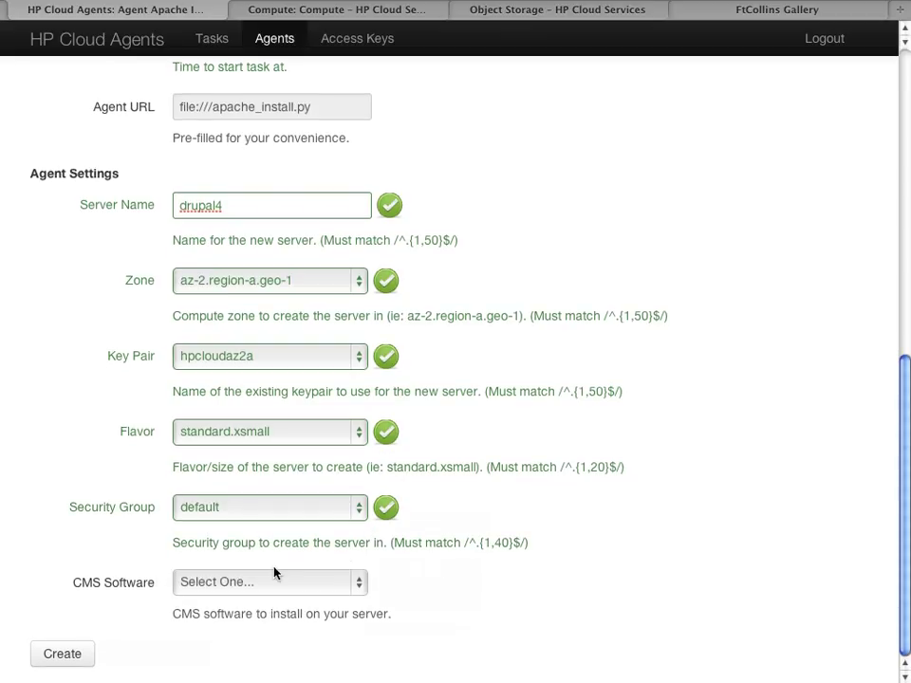
Choose Drupal as the CMS software and create the agent task.
left_click(353, 585)
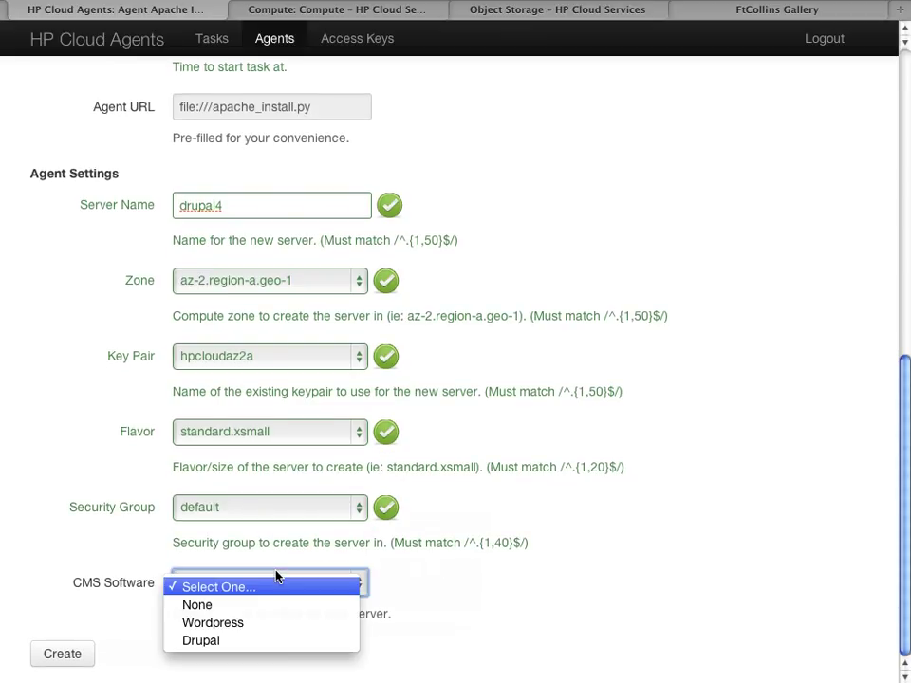
left_click(227, 639)
left_click(74, 655)
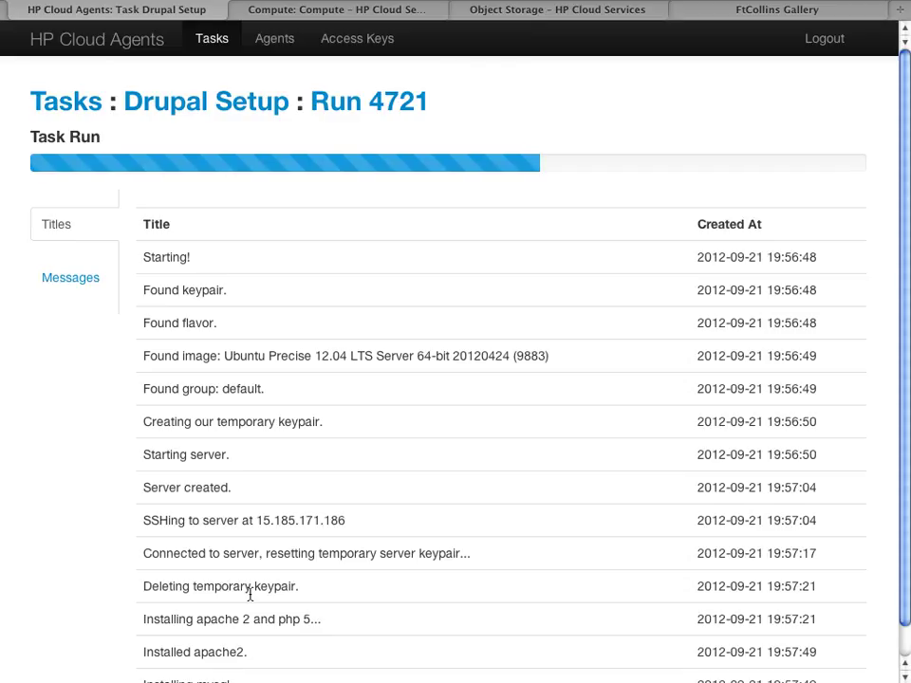
Examine the detailed installation messages of the Drupal Setup run from beginning to end.
scroll(250, 594, "down", 1)
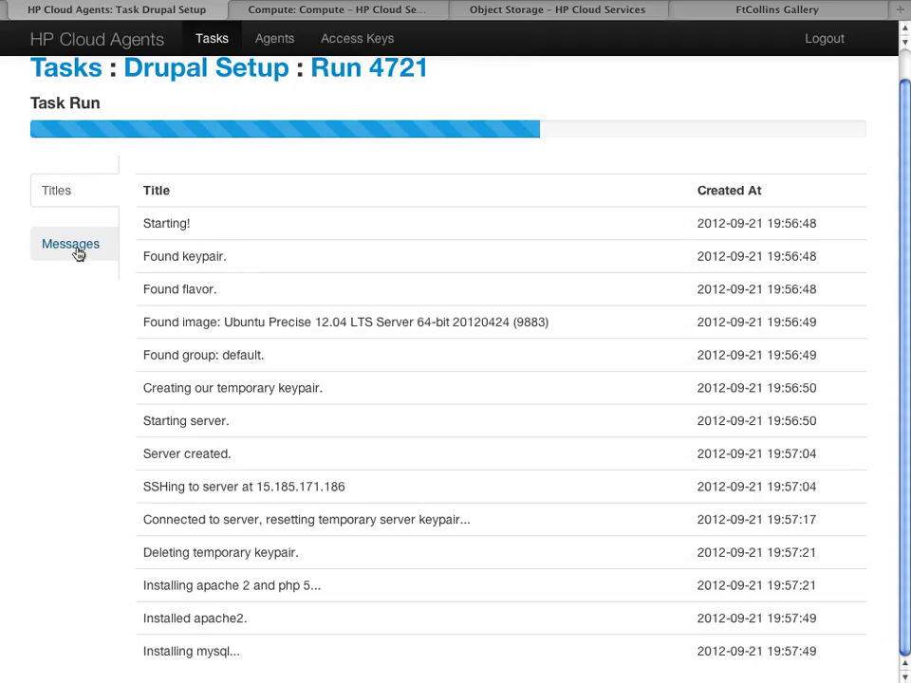
scroll(84, 256, "up", 1)
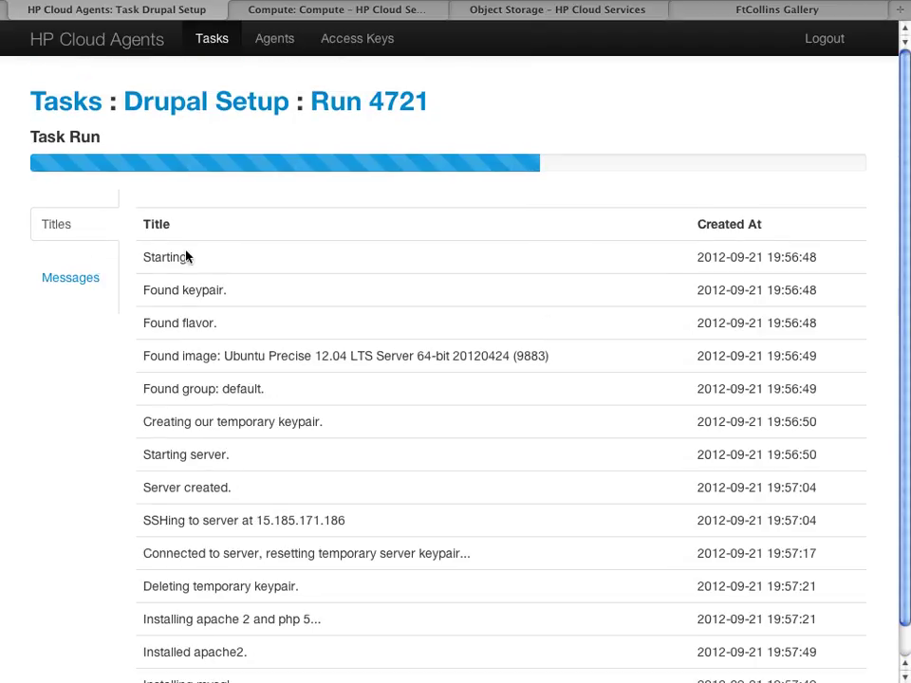
left_click(75, 285)
scroll(266, 364, "down", 12)
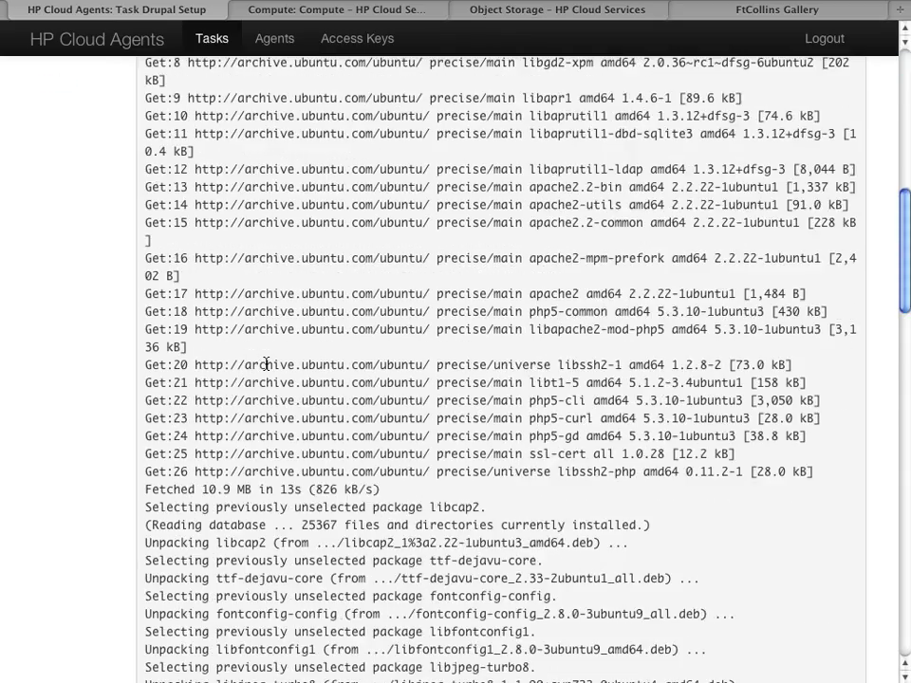
scroll(267, 363, "down", 12)
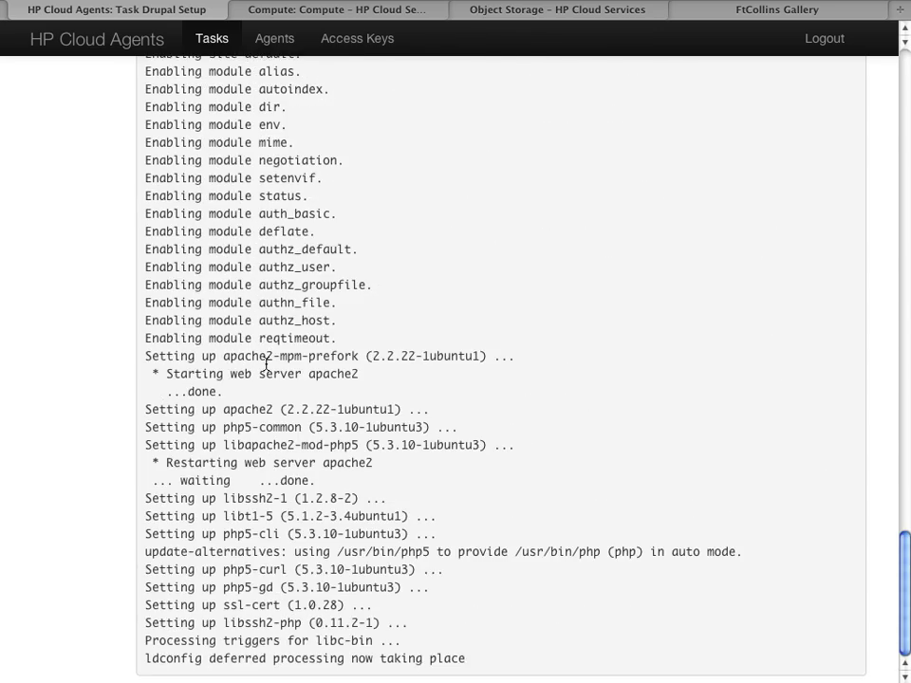
scroll(267, 363, "up", 9)
scroll(266, 363, "up", 15)
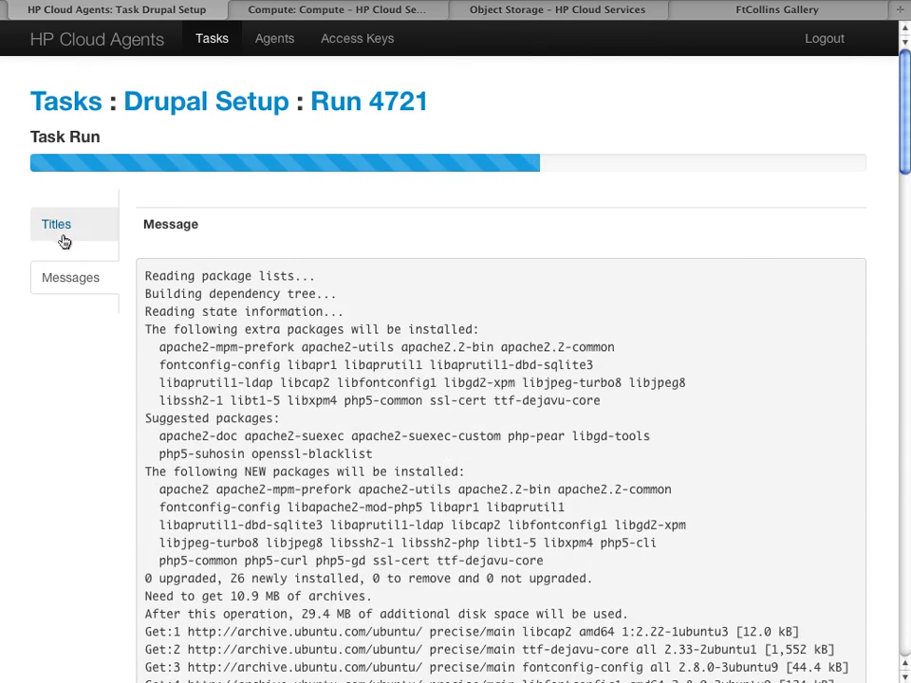
Review the Drupal Setup run's list of step titles down to the last entry.
left_click(59, 236)
scroll(425, 335, "down", 1)
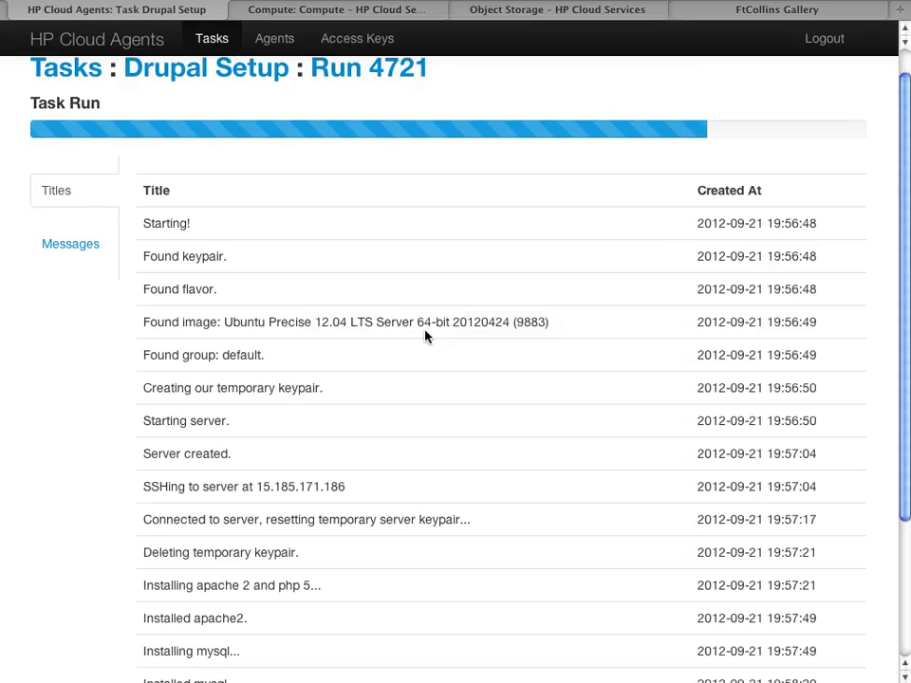
scroll(426, 334, "down", 5)
scroll(425, 334, "up", 6)
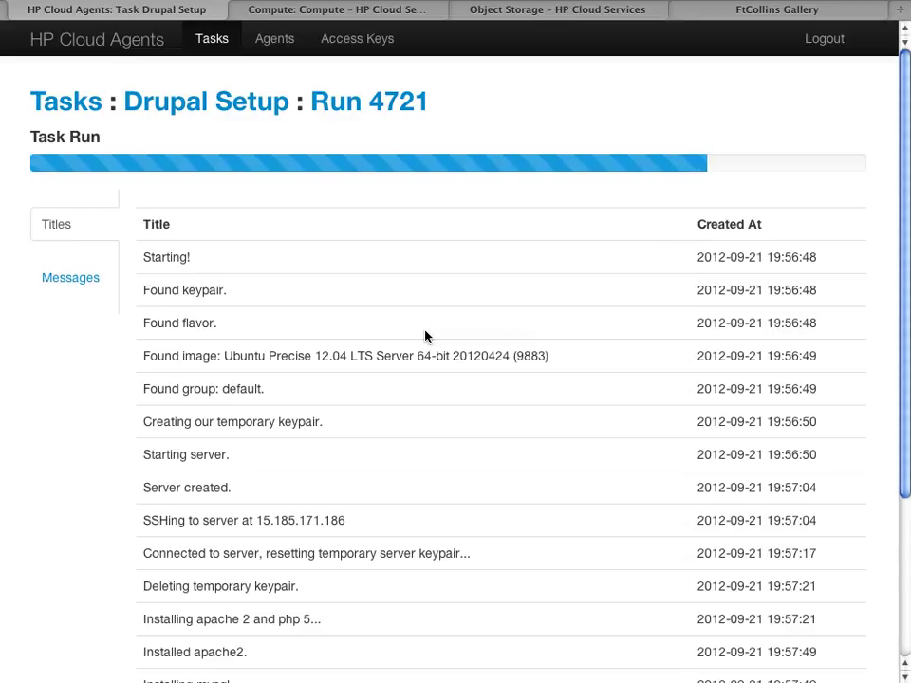
scroll(433, 348, "down", 4)
scroll(433, 350, "down", 2)
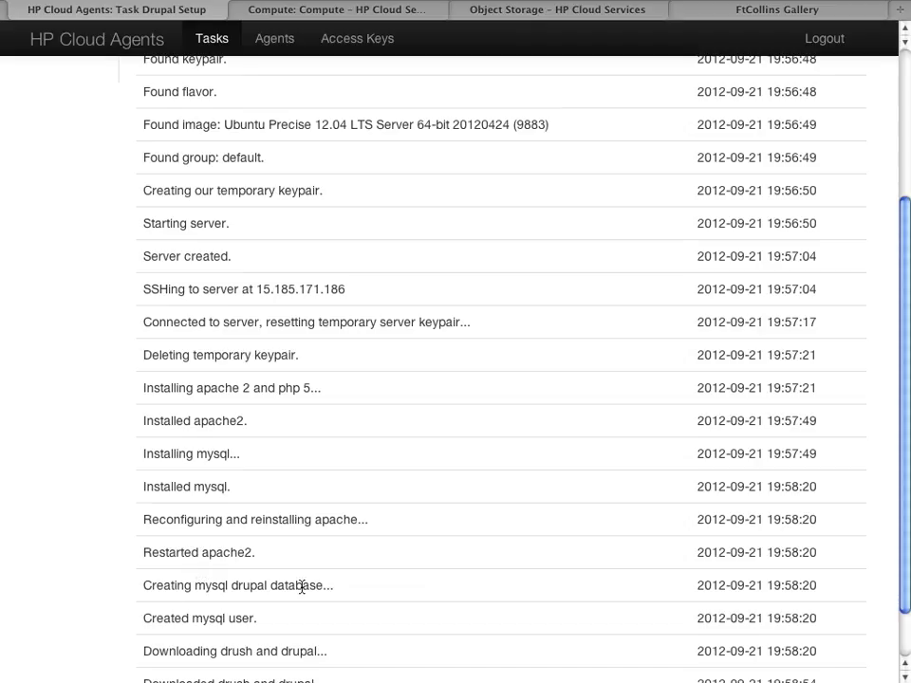
scroll(300, 586, "down", 2)
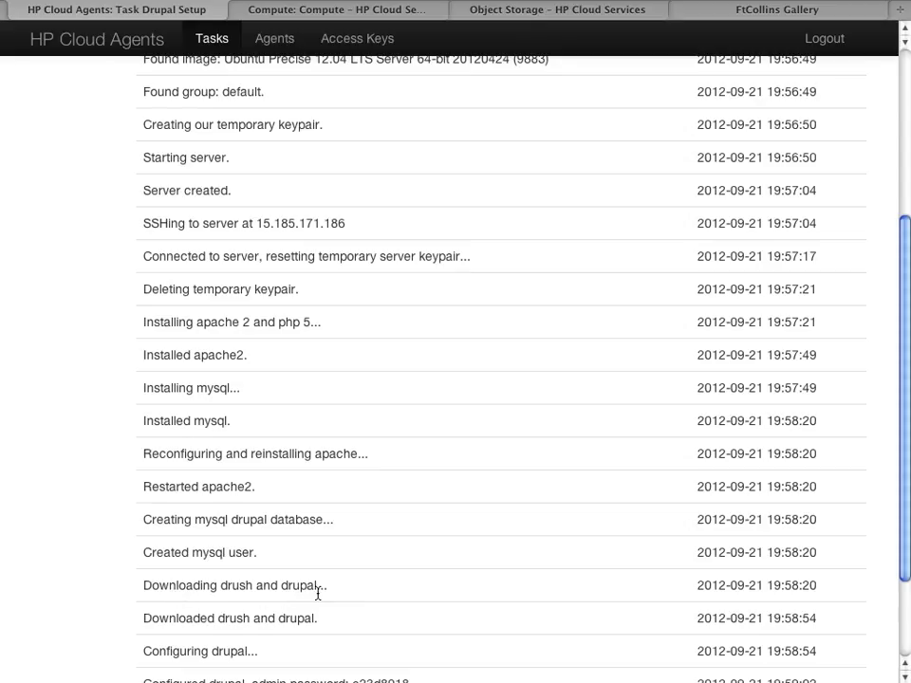
scroll(318, 594, "down", 3)
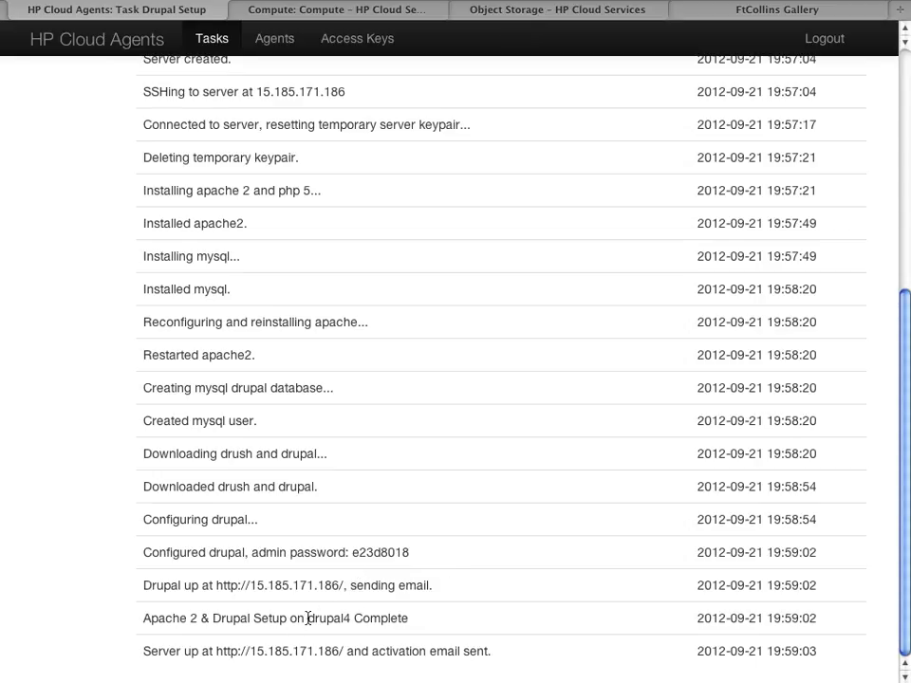
left_click_drag(216, 652, 343, 651)
key("super+c")
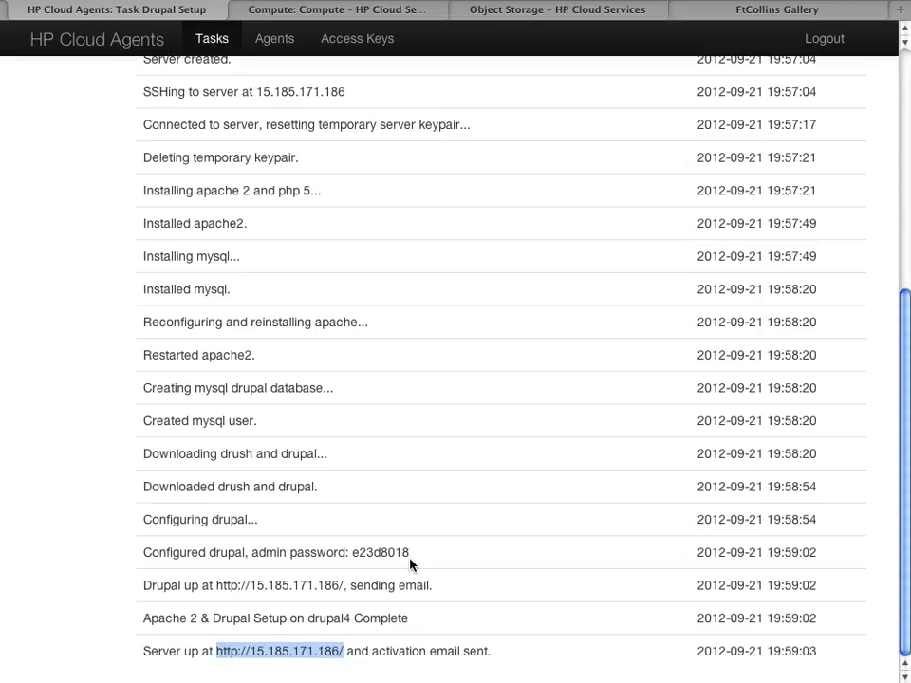
left_click(439, 420)
key("super+t")
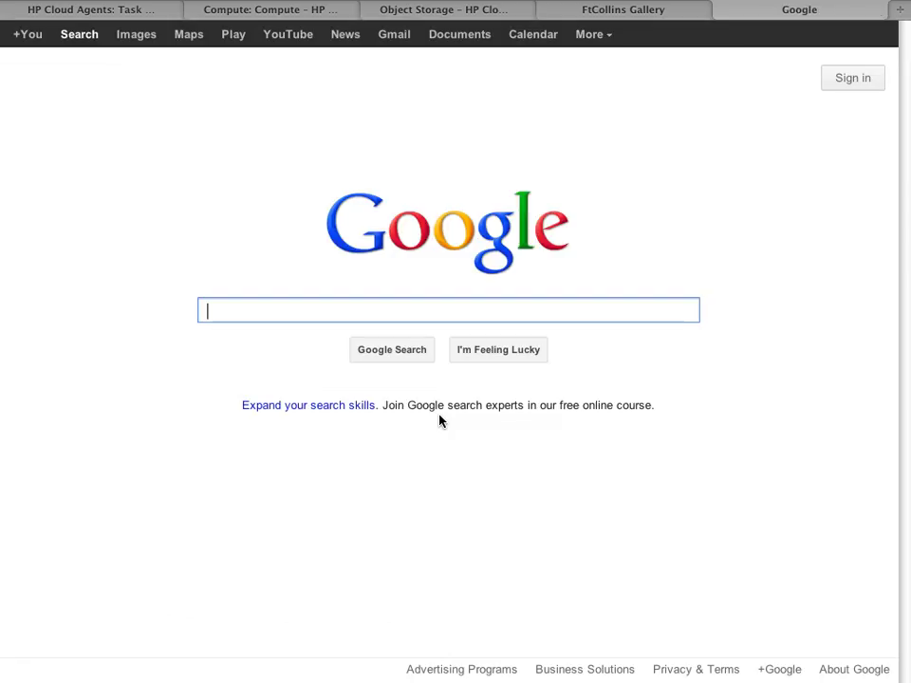
left_click(331, 1)
key("super+v")
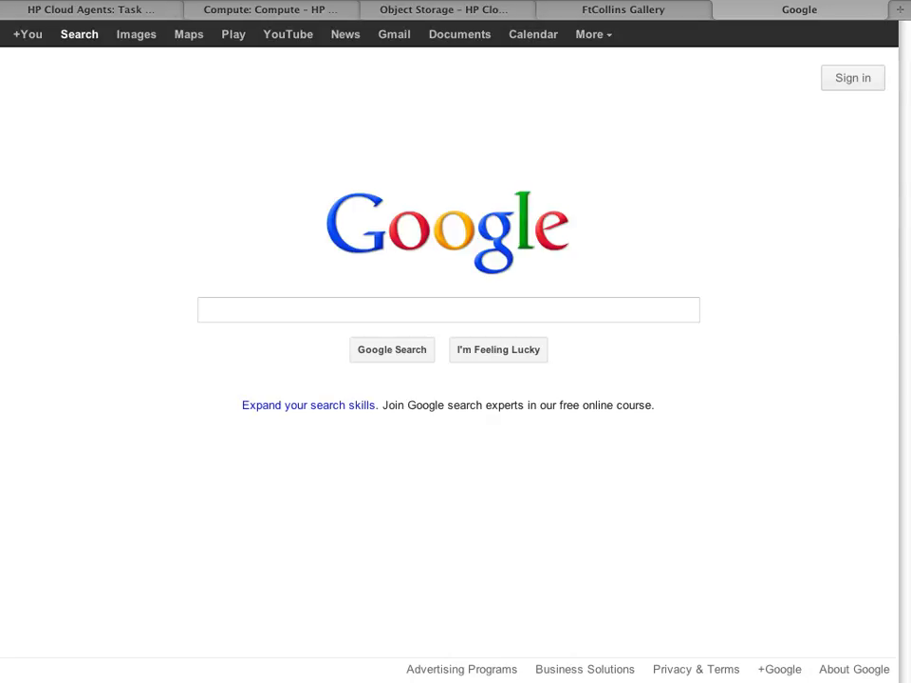
key("Return")
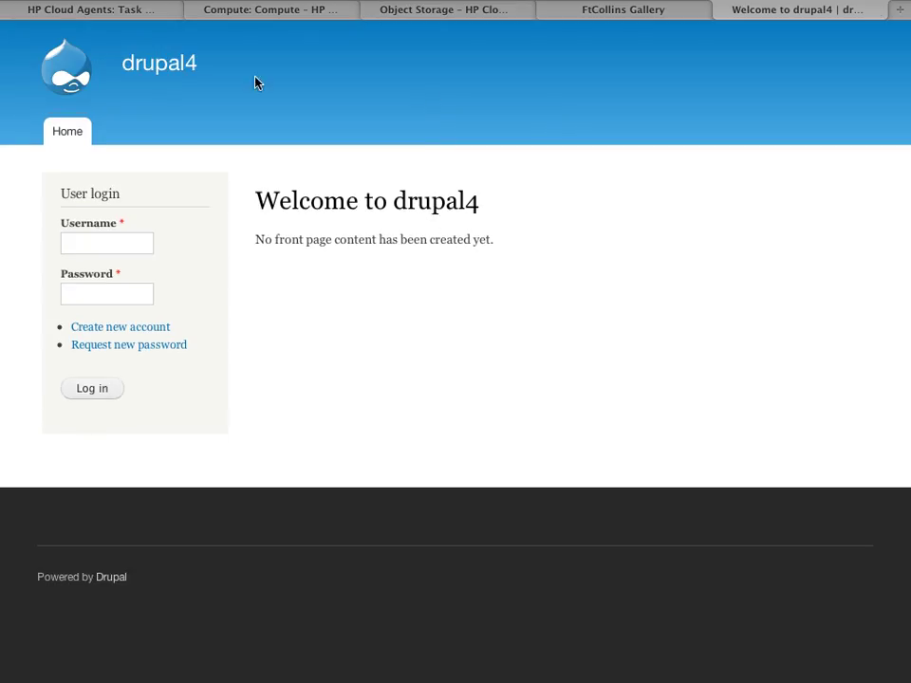
Log in to the drupal4 site as admin, using the admin password copied from the task run's entries.
left_click(133, 11)
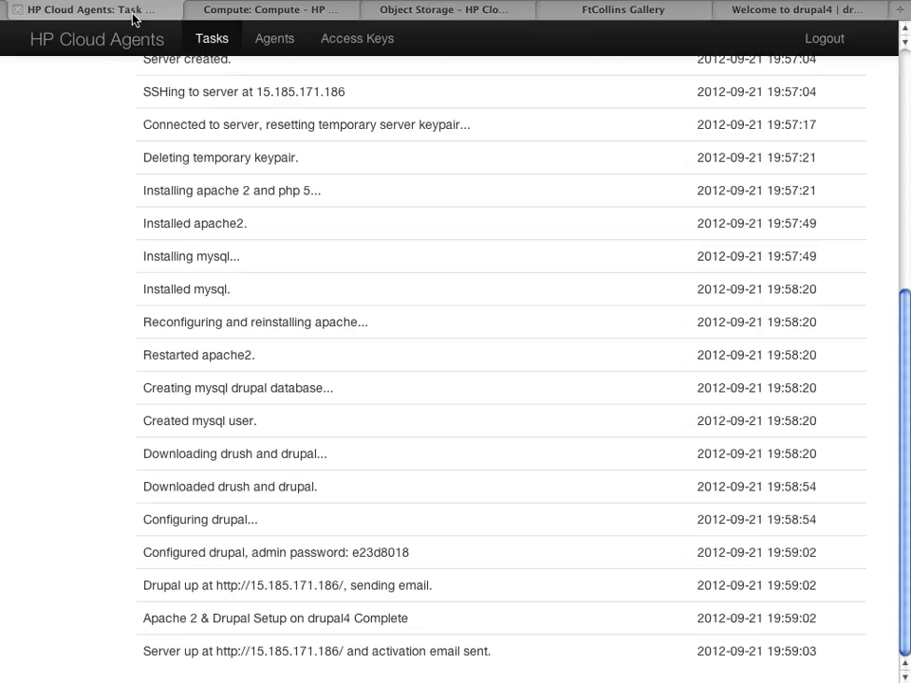
double_click(379, 552)
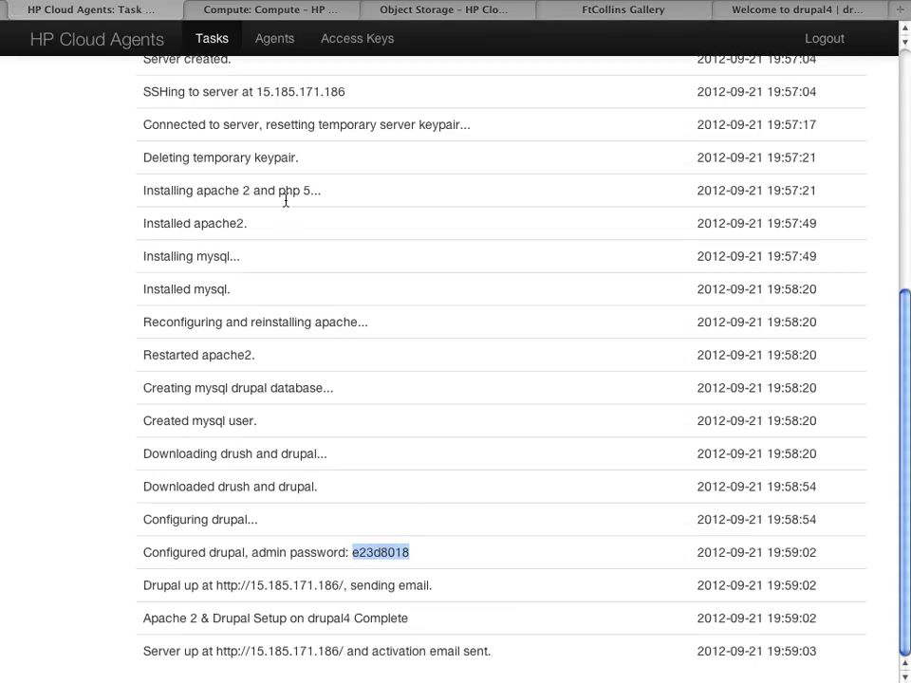
left_click(793, 10)
left_click(125, 245)
type("admin")
key("Tab")
key("ctrl+v")
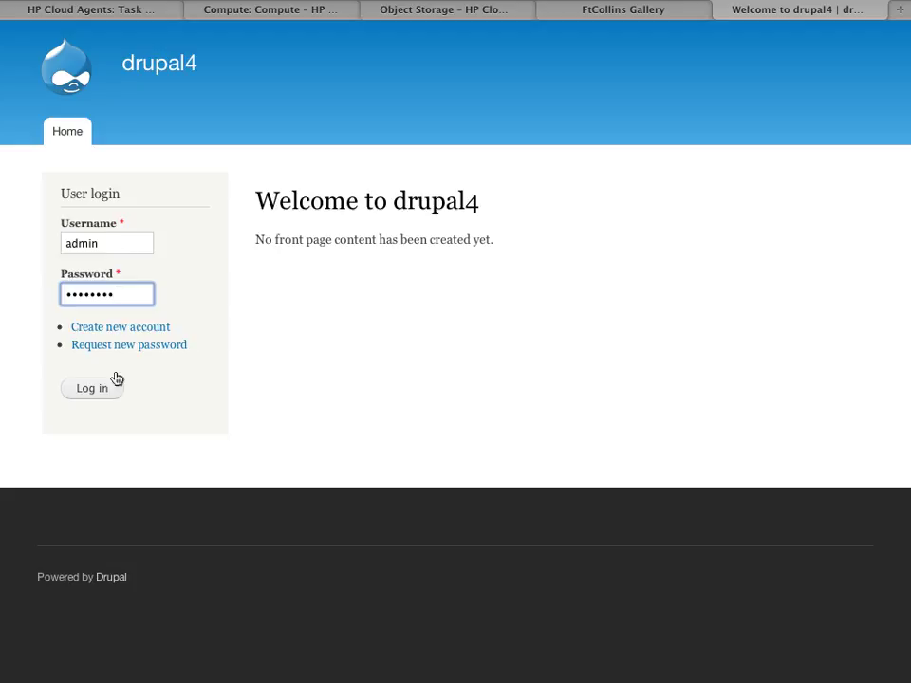
left_click(79, 396)
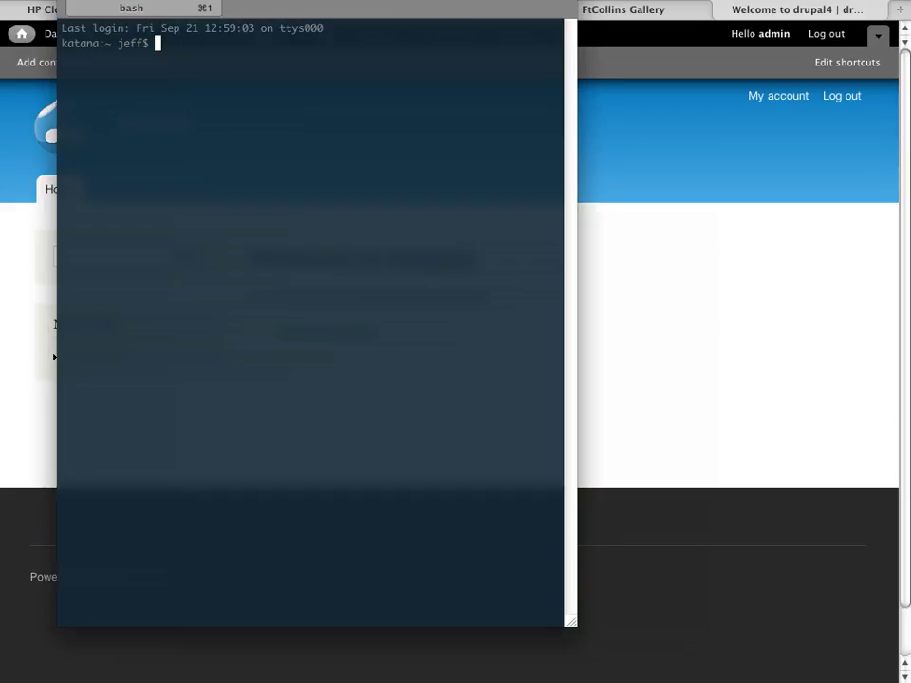
left_click_drag(351, 0, 567, 147)
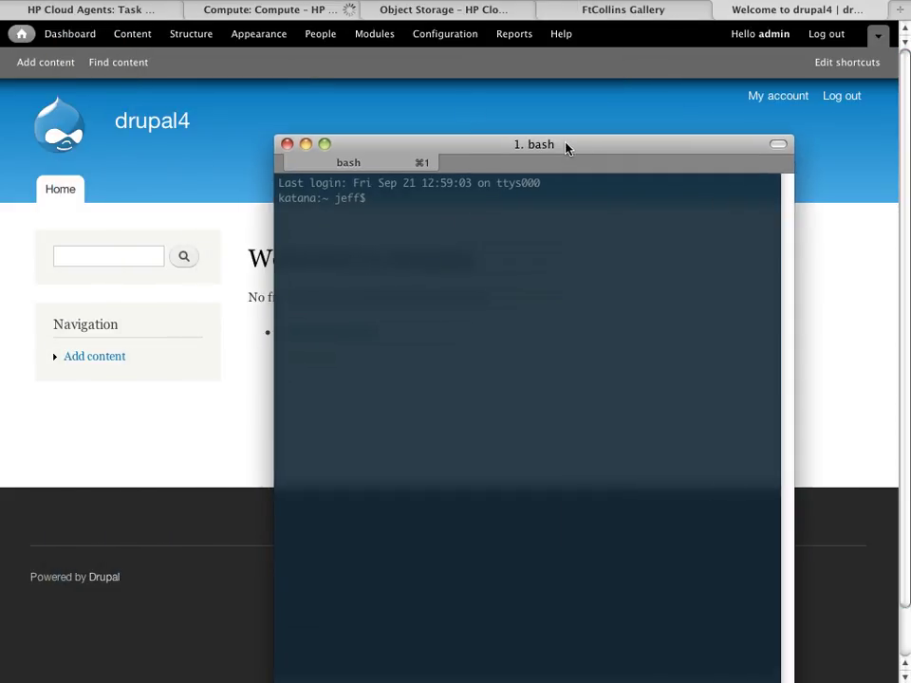
type("ssh -i ~/.ssh/hpcloudaz2a.pem ubuntu@")
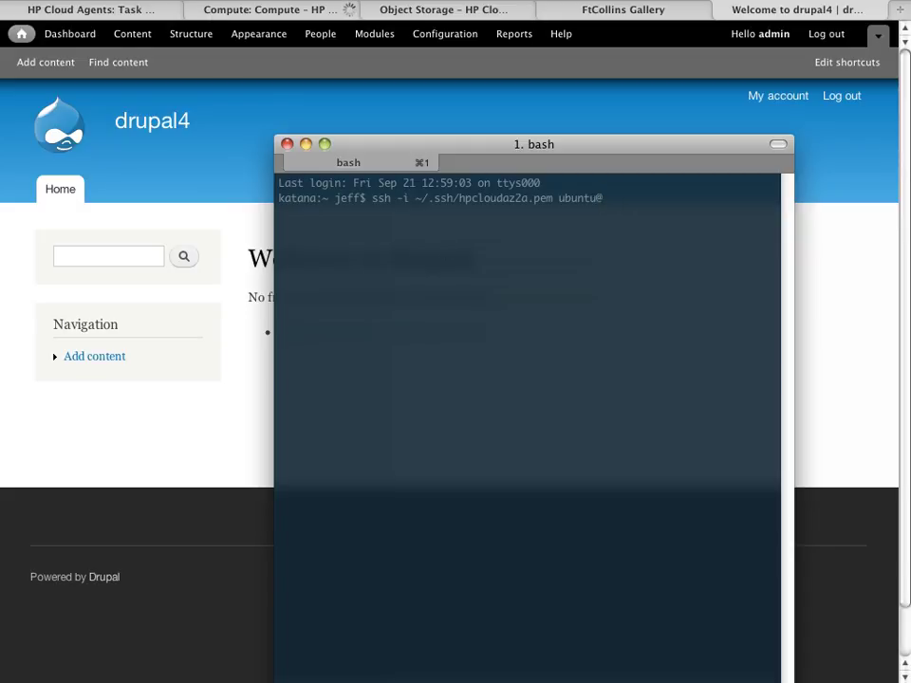
key("super+Tab")
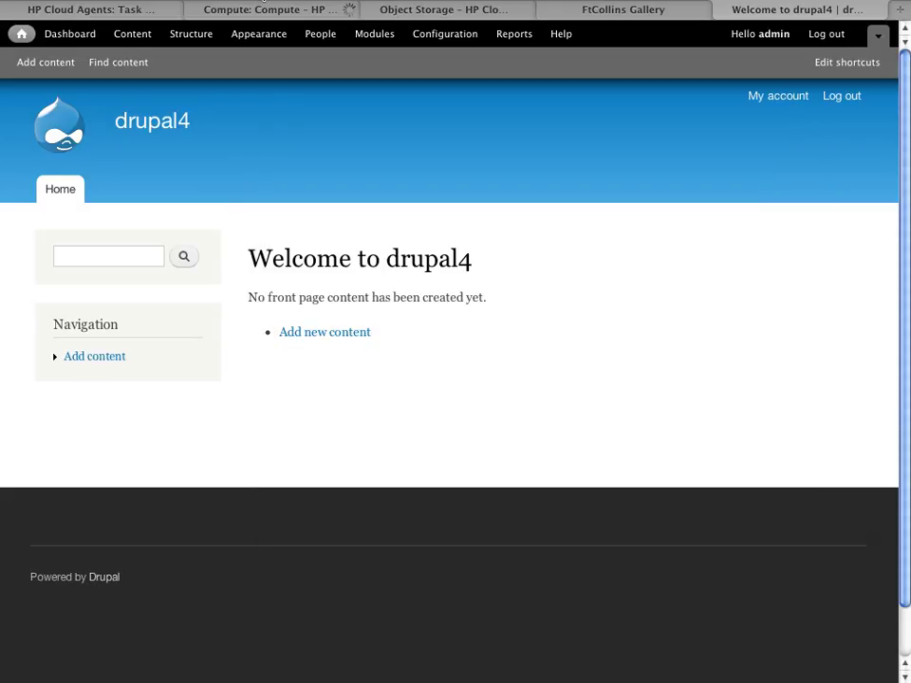
key("super+Tab")
type("15.185.171.186")
key("Return")
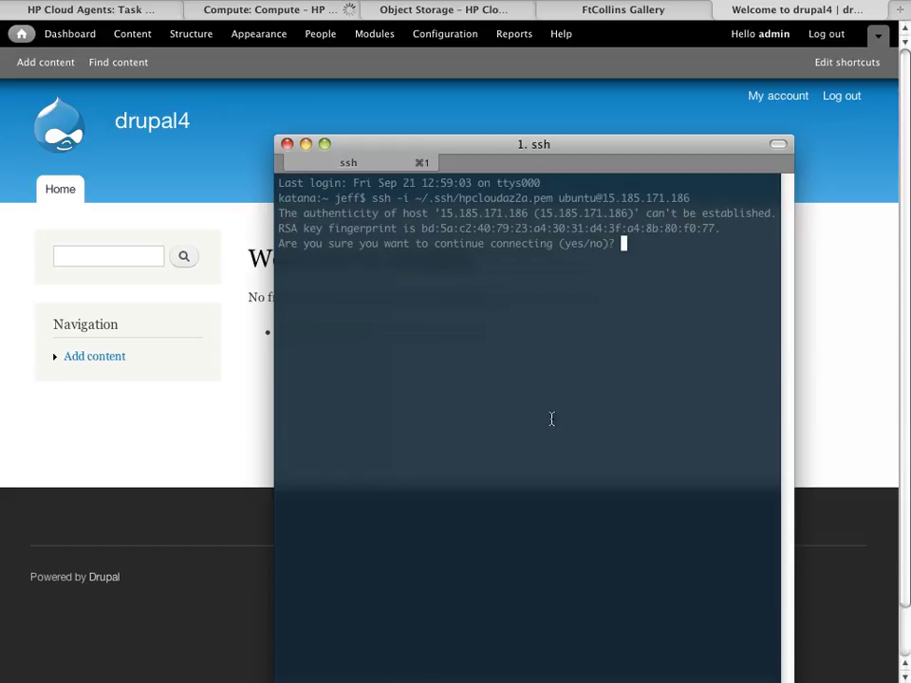
type("yes")
key("Return")
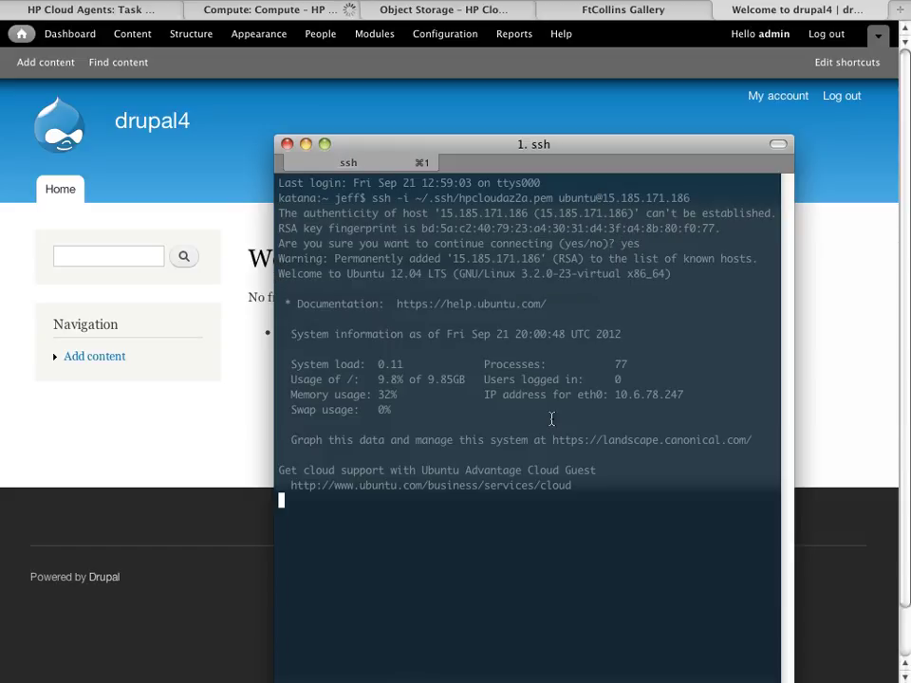
List the server's running processes with ps ax and reposition the terminal window so the whole output fits on screen.
type("ps ax")
key("Return")
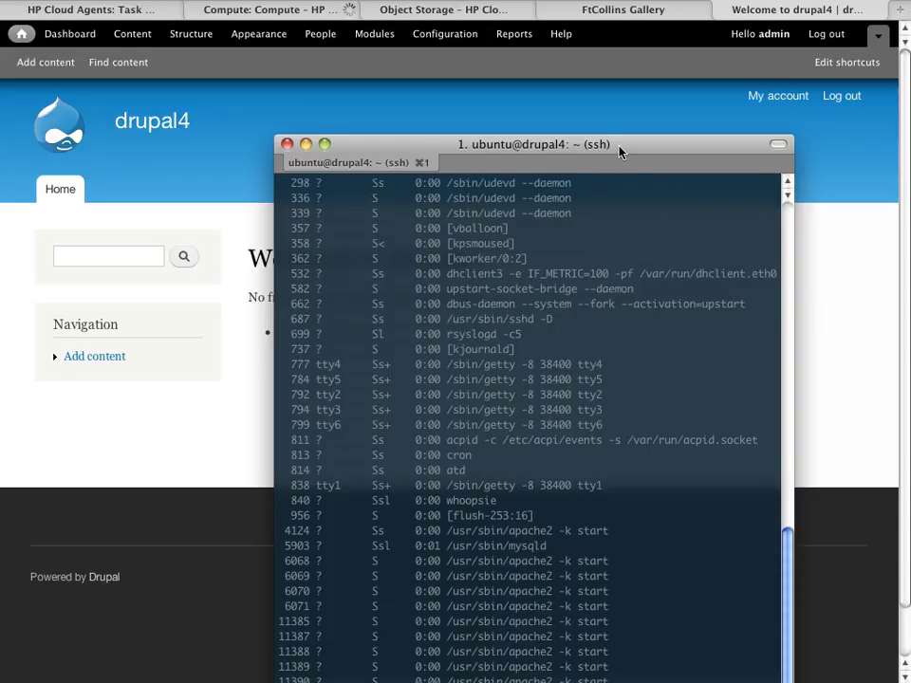
left_click_drag(618, 152, 652, 25)
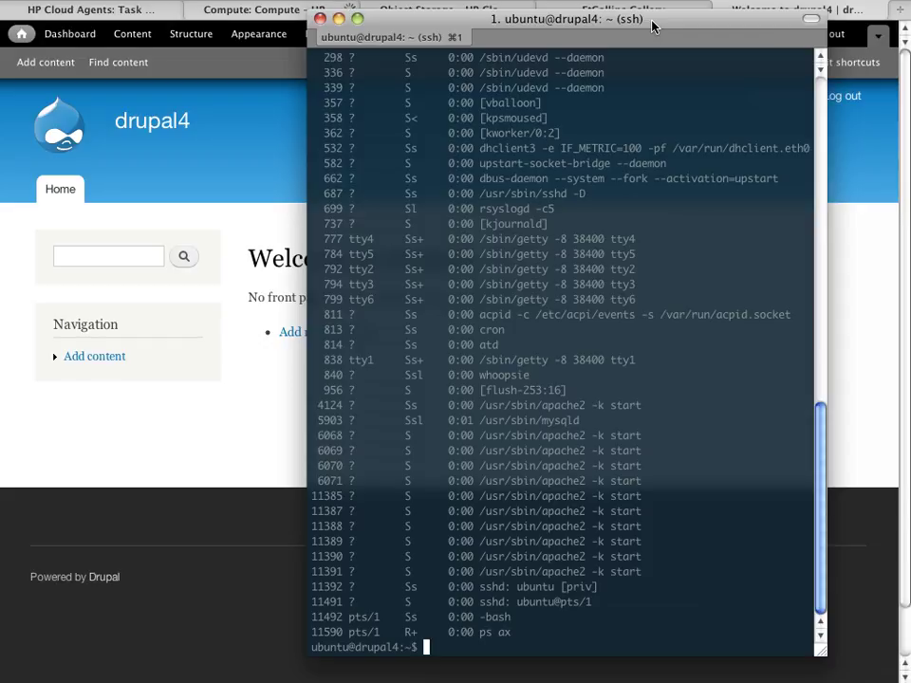
Return to the HP Cloud Agents task run page in the browser and view the run's overall progress.
left_click(90, 9)
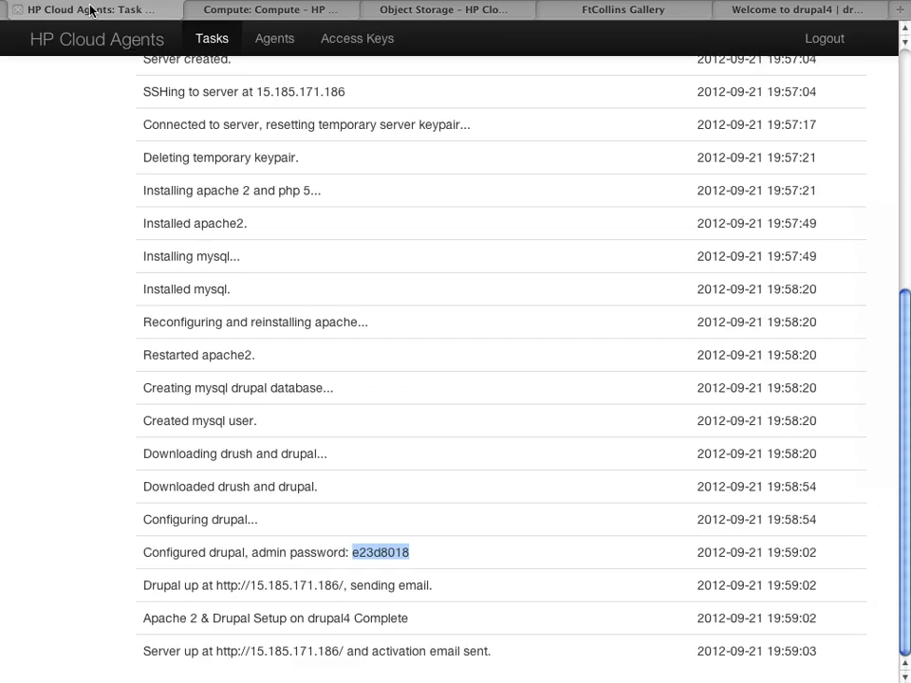
left_click(244, 395)
scroll(244, 393, "up", 5)
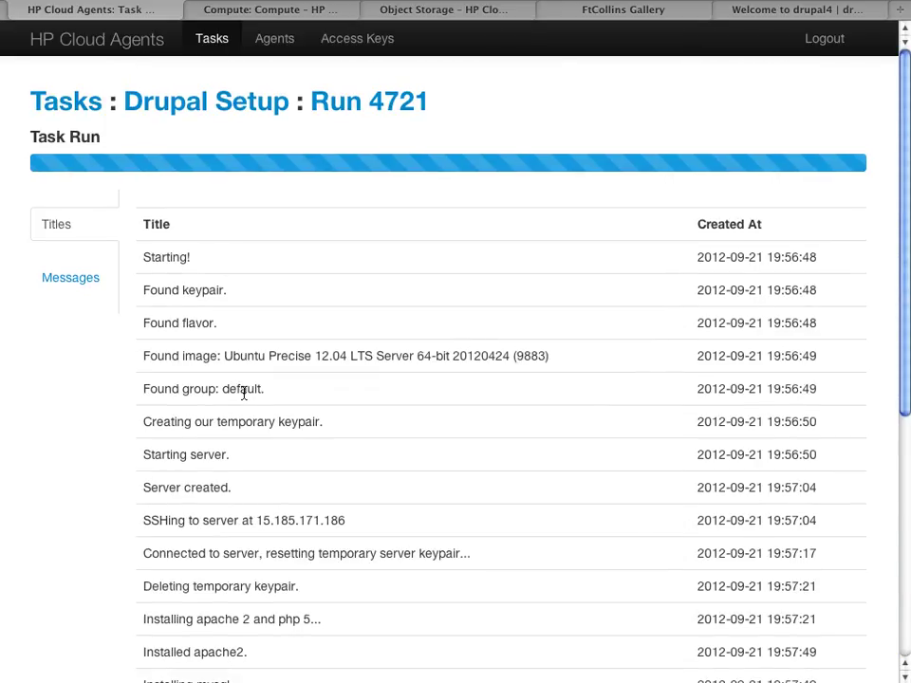